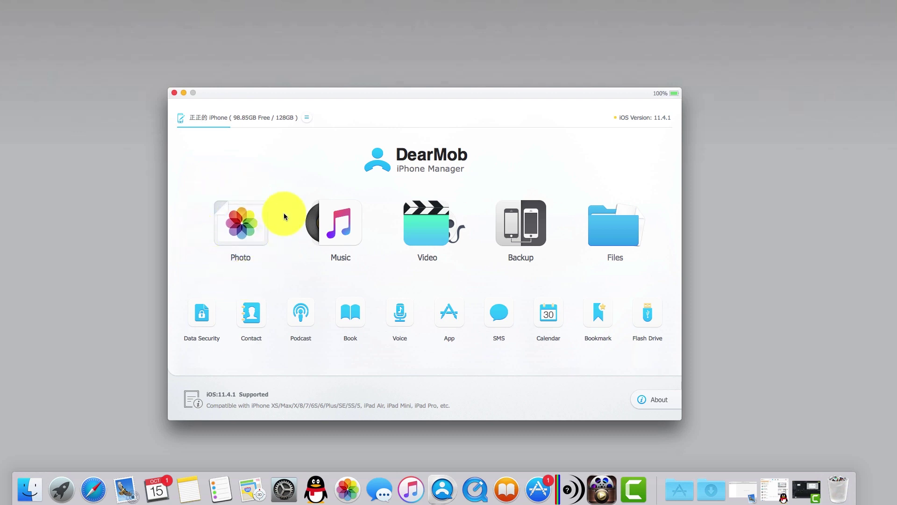
- Open the photo manager and go through the iPhone's albums to the LOFTER album
{"action": "left_click", "coordinate": [249, 226]}
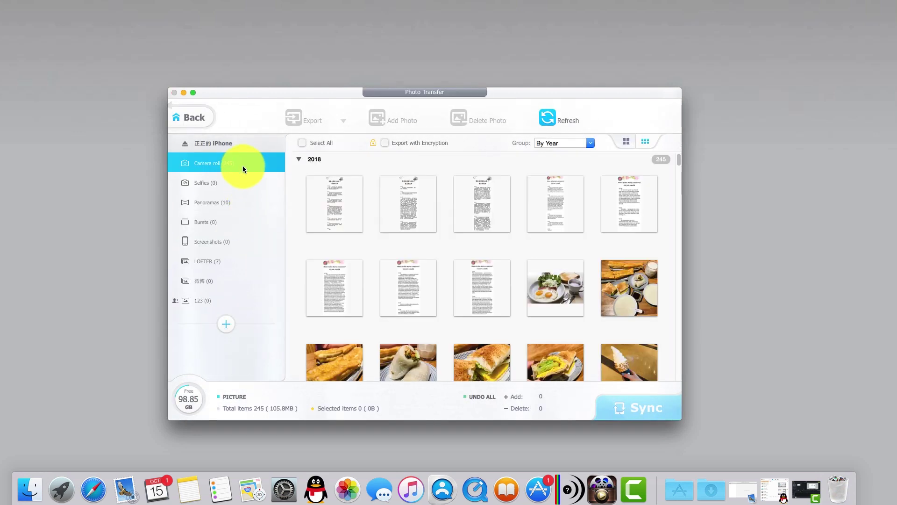
{"action": "left_click", "coordinate": [216, 297]}
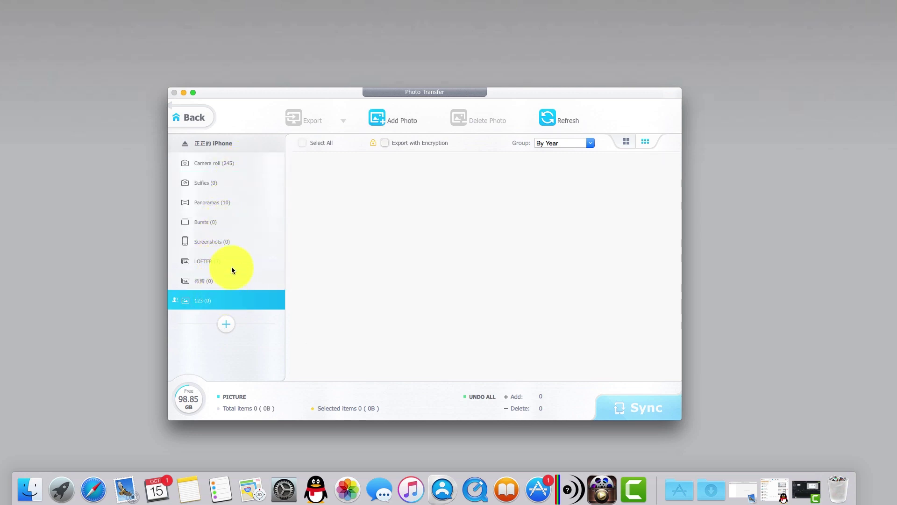
{"action": "left_click", "coordinate": [231, 156]}
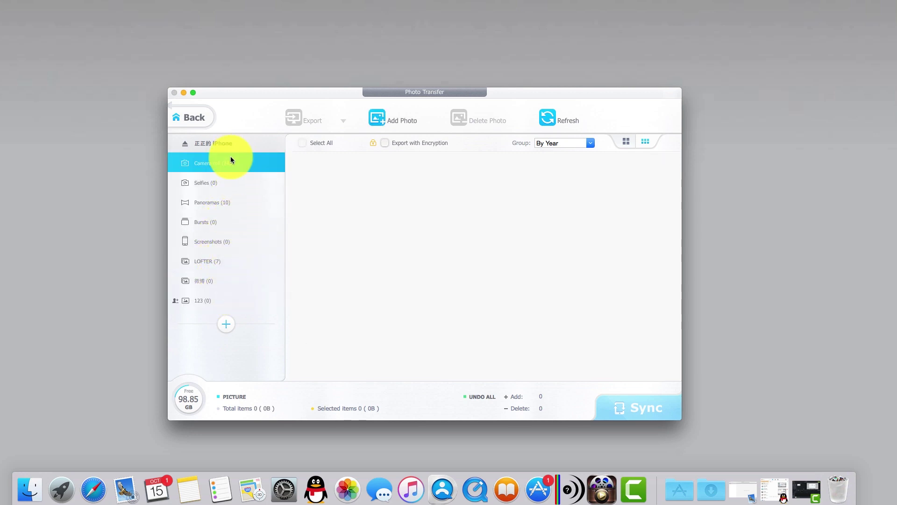
{"action": "left_click", "coordinate": [226, 182]}
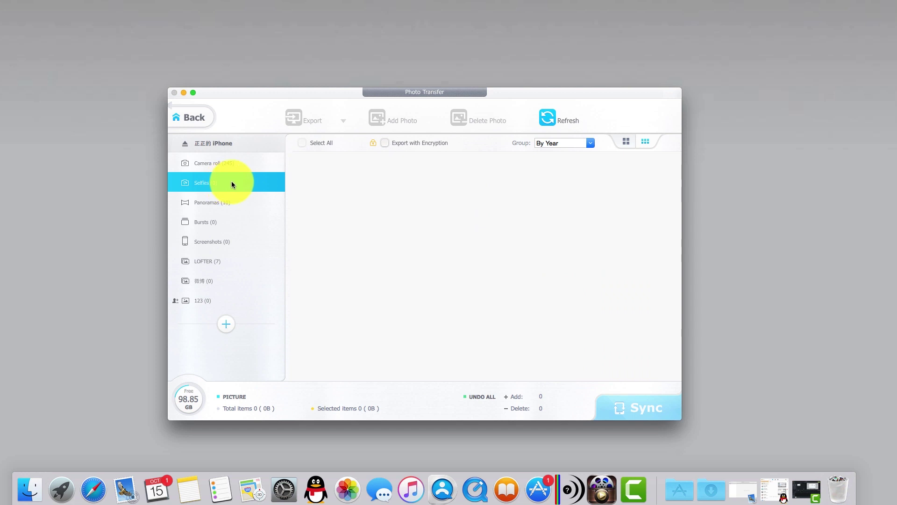
{"action": "left_click", "coordinate": [215, 260]}
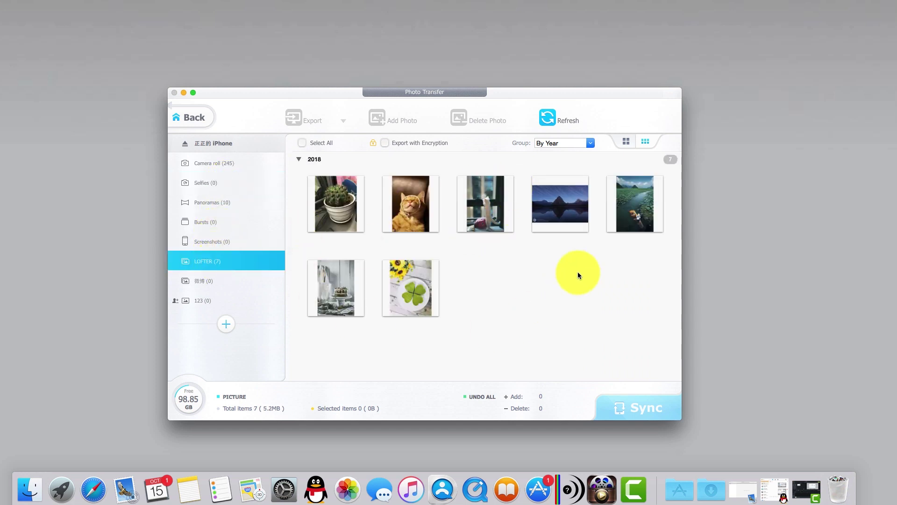
{"action": "left_click", "coordinate": [365, 208]}
{"action": "left_click", "coordinate": [400, 213]}
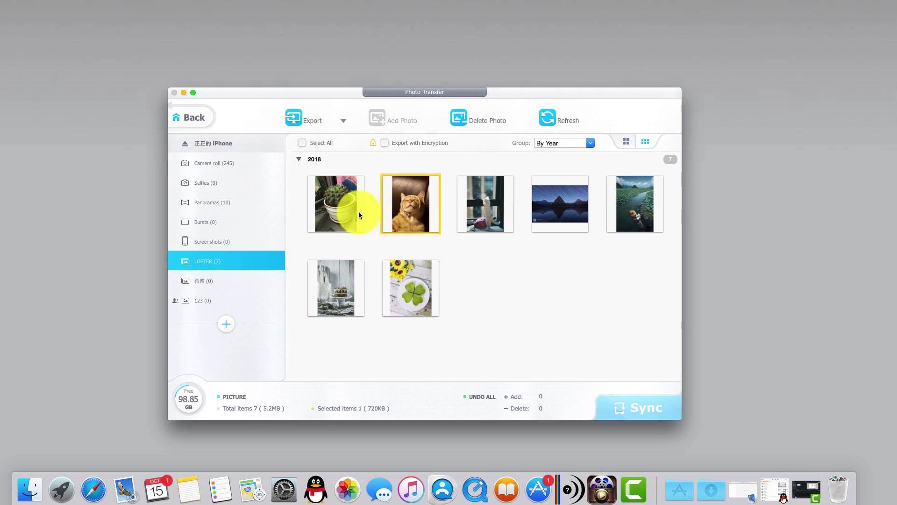
{"action": "left_click", "coordinate": [358, 212]}
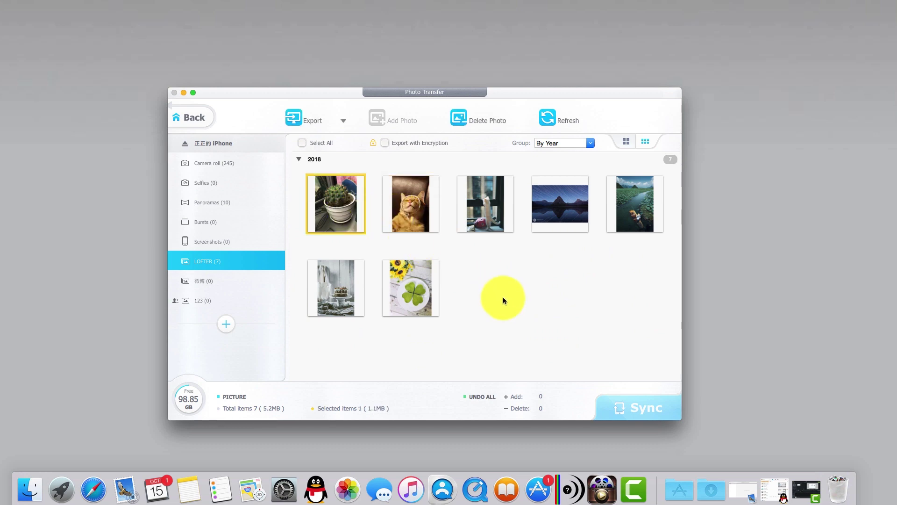
{"action": "left_click", "coordinate": [595, 304]}
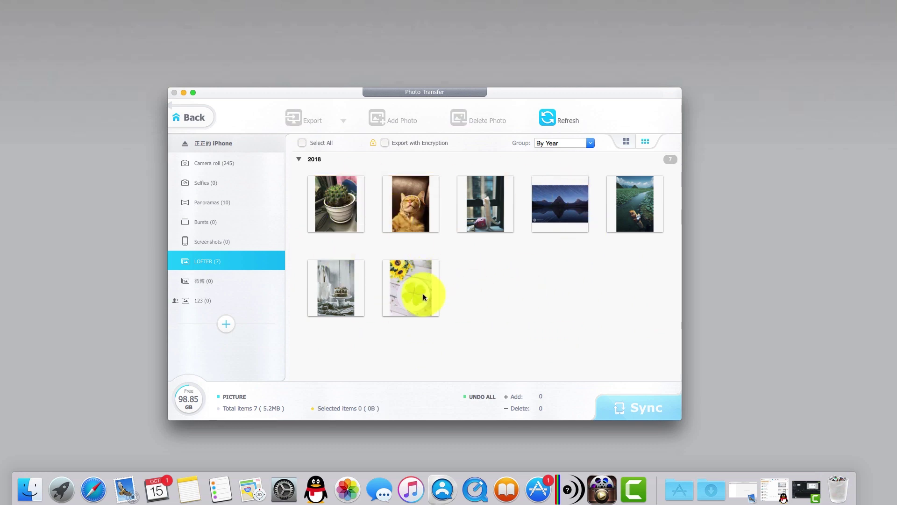
- Select all photos in the LOFTER album and export them with the HEIC to JPG option
{"action": "left_click", "coordinate": [306, 144]}
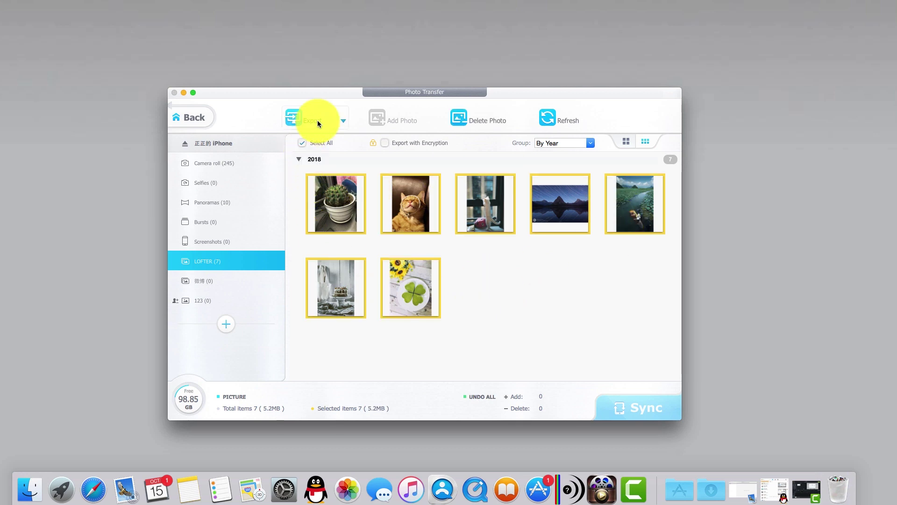
{"action": "left_click", "coordinate": [343, 120]}
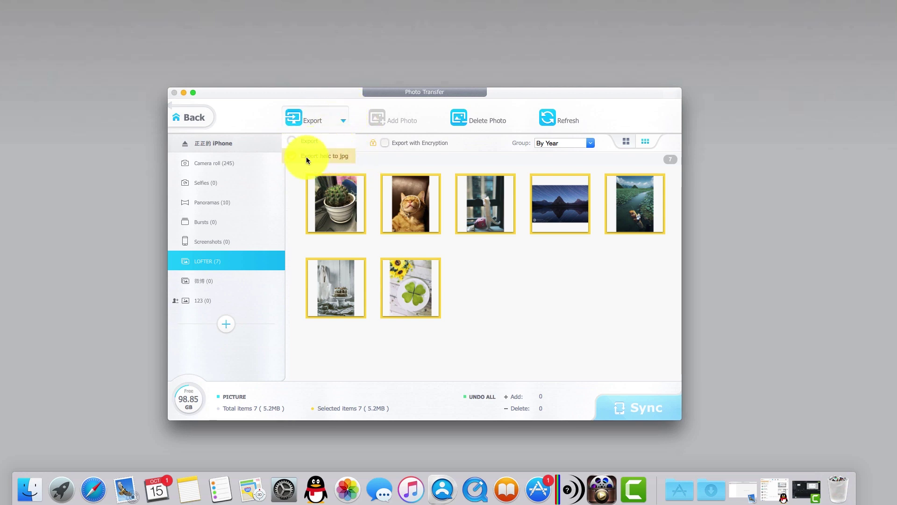
{"action": "left_click", "coordinate": [348, 160]}
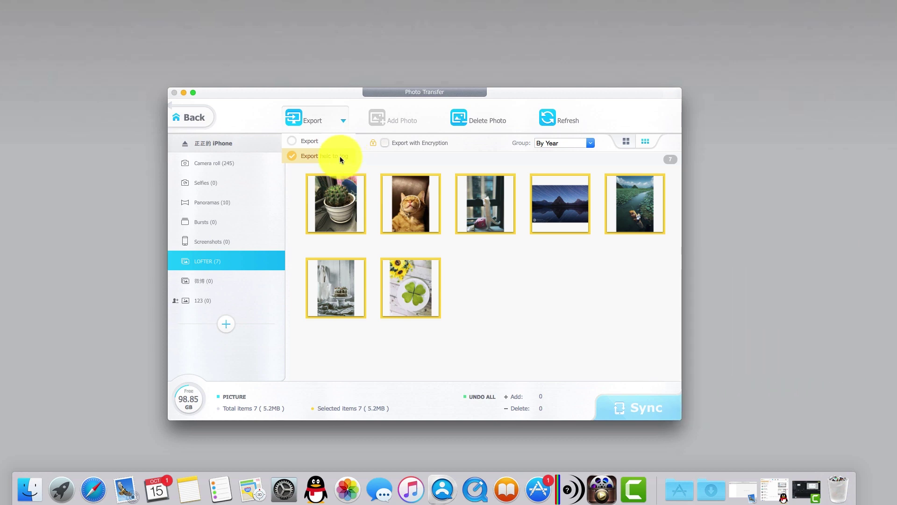
{"action": "left_click", "coordinate": [340, 156]}
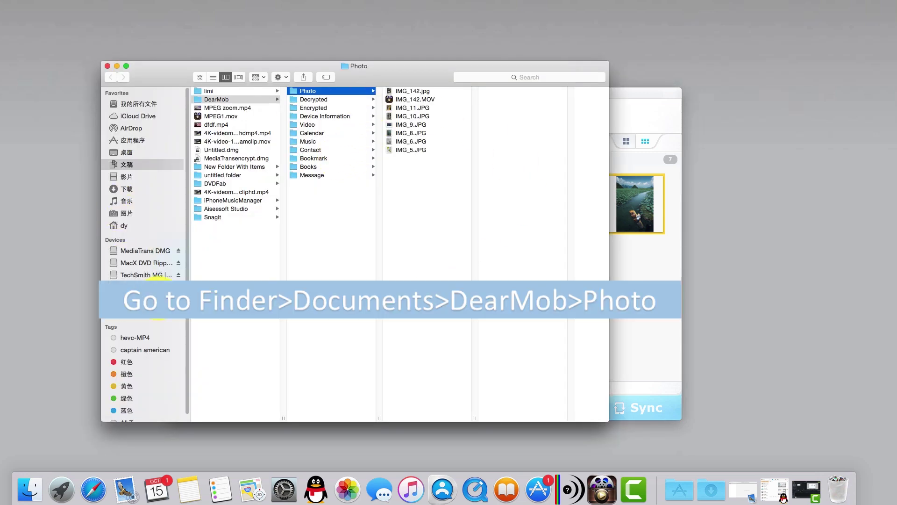
- Examine the exported images in the DearMob Photo folder one by one and close the folder window
{"action": "left_click_drag", "start_coordinate": [422, 166], "coordinate": [414, 87]}
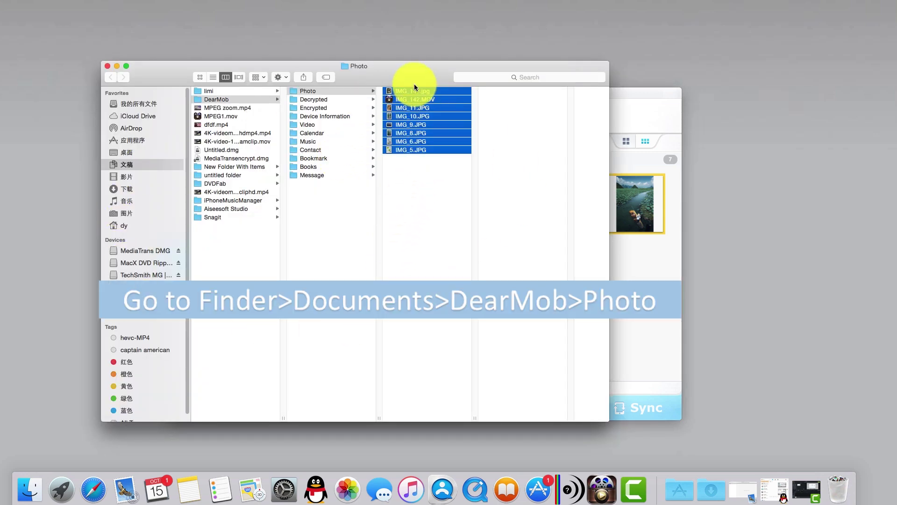
{"action": "left_click", "coordinate": [419, 169]}
{"action": "left_click", "coordinate": [411, 142]}
{"action": "left_click", "coordinate": [407, 135]}
{"action": "key", "text": "Down"}
{"action": "key", "text": "Down"}
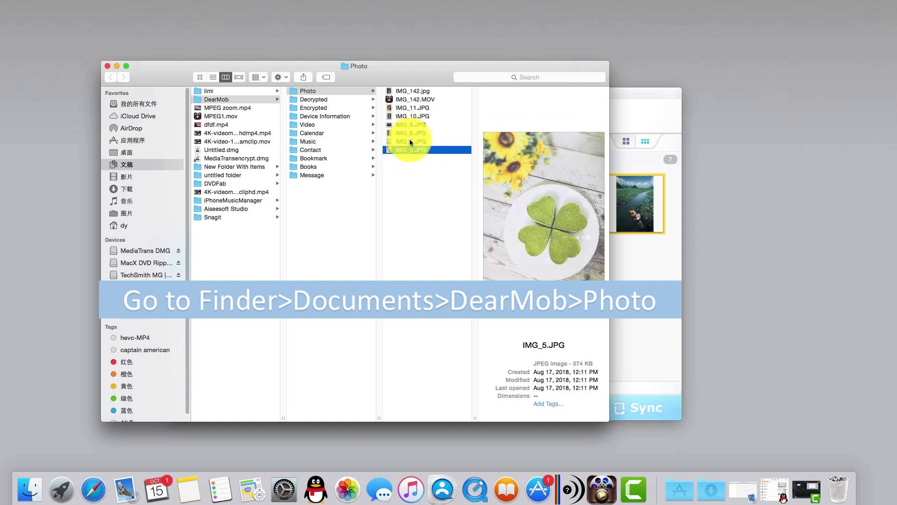
{"action": "left_click", "coordinate": [405, 124]}
{"action": "left_click", "coordinate": [405, 116]}
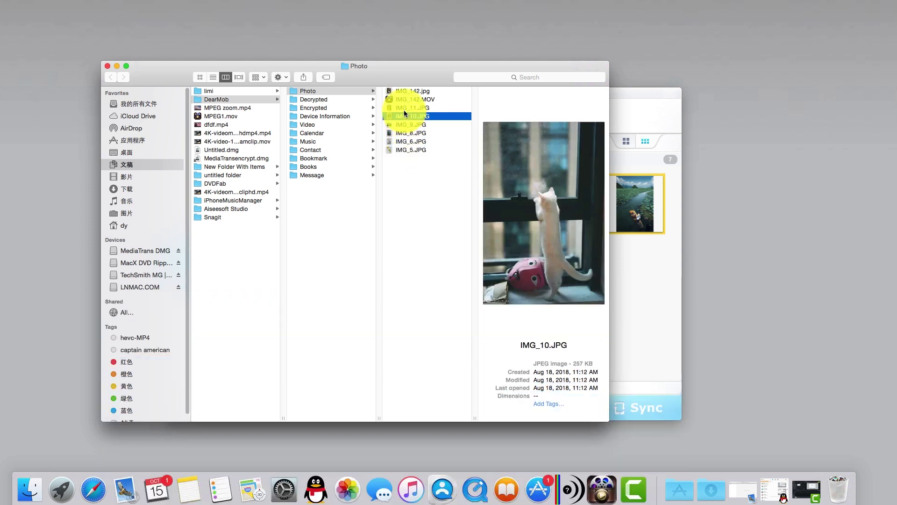
{"action": "left_click", "coordinate": [404, 108]}
{"action": "left_click", "coordinate": [404, 92]}
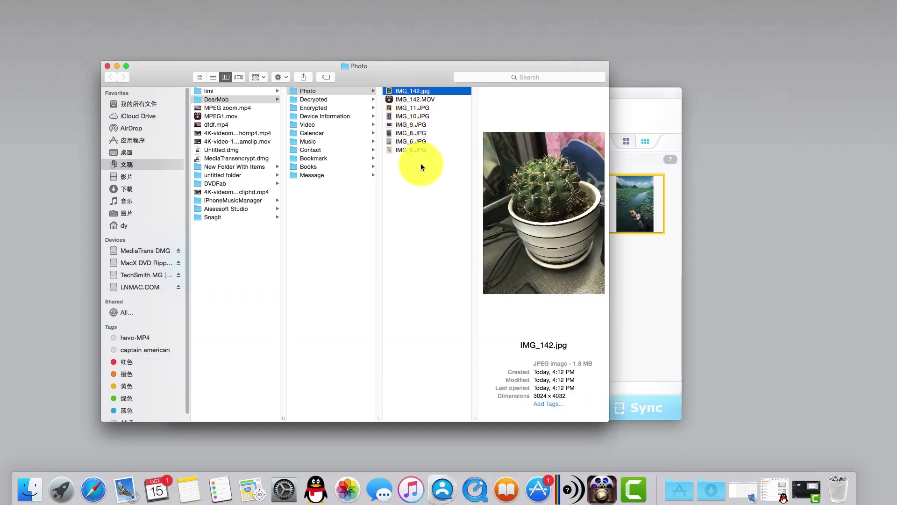
{"action": "left_click_drag", "start_coordinate": [420, 165], "coordinate": [409, 85]}
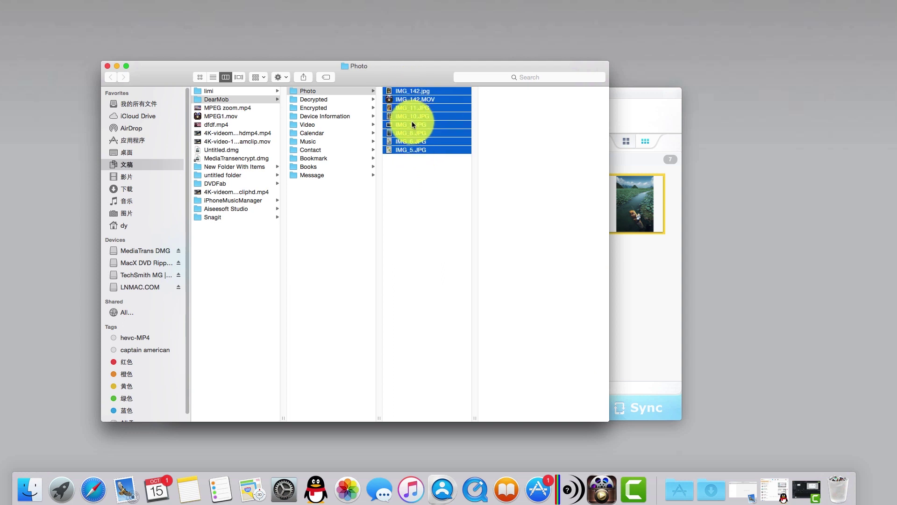
{"action": "left_click", "coordinate": [417, 165]}
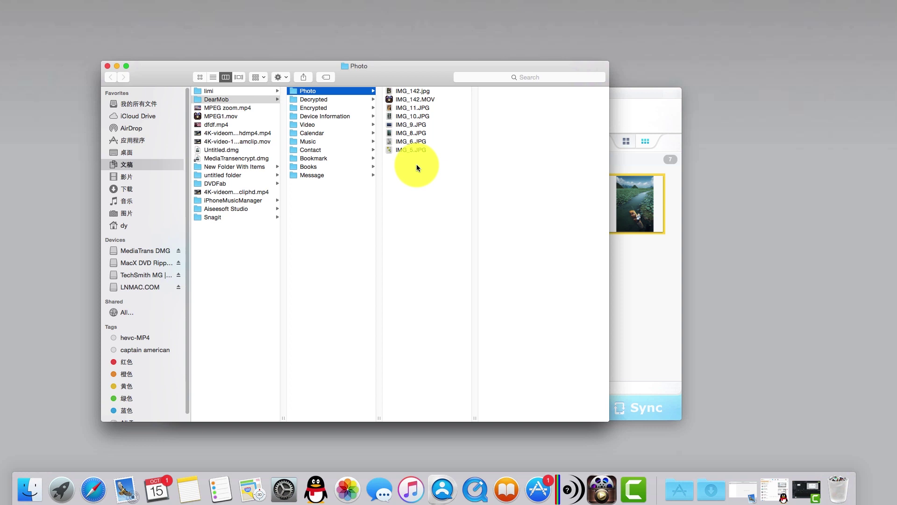
{"action": "left_click", "coordinate": [107, 65]}
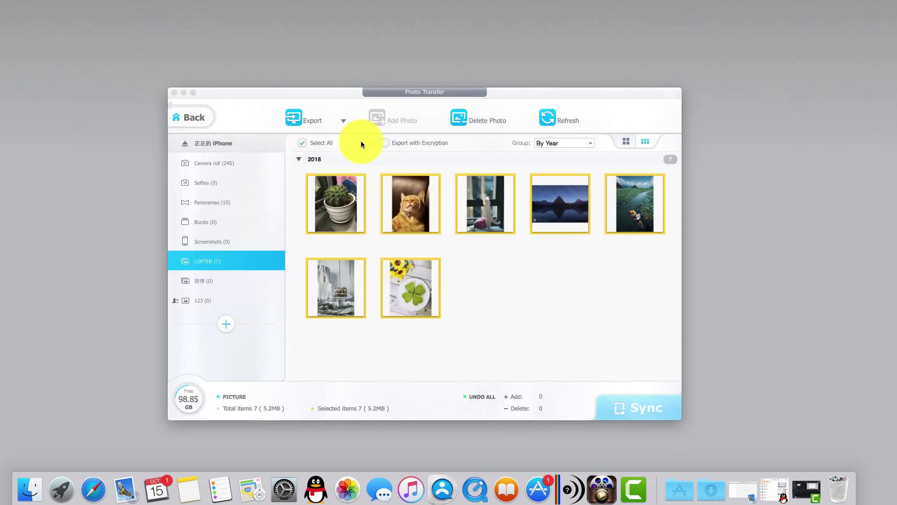
- Enable export with encryption by entering and verifying the encryption password, and export the selected LOFTER photos
{"action": "left_click", "coordinate": [402, 143]}
{"action": "scroll", "coordinate": [387, 262], "scroll_direction": "down", "scroll_amount": 5}
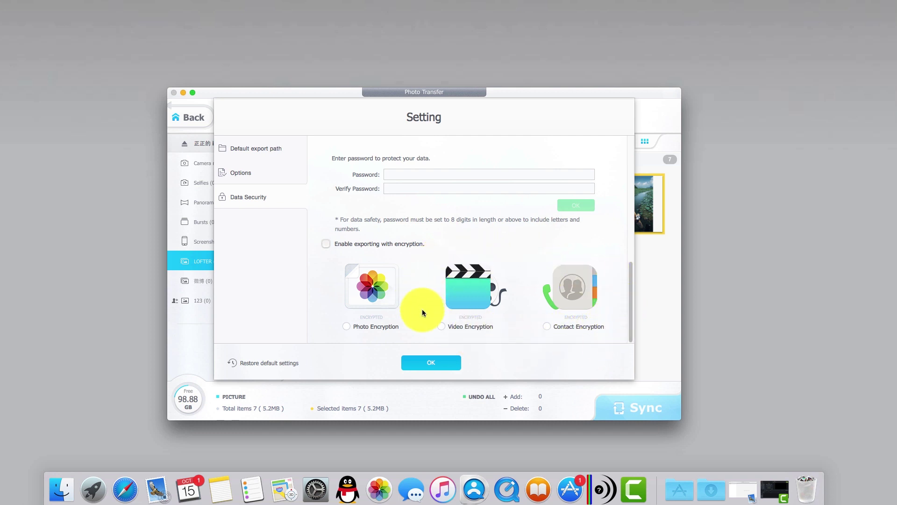
{"action": "left_click", "coordinate": [444, 174]}
{"action": "type", "text": "**********"}
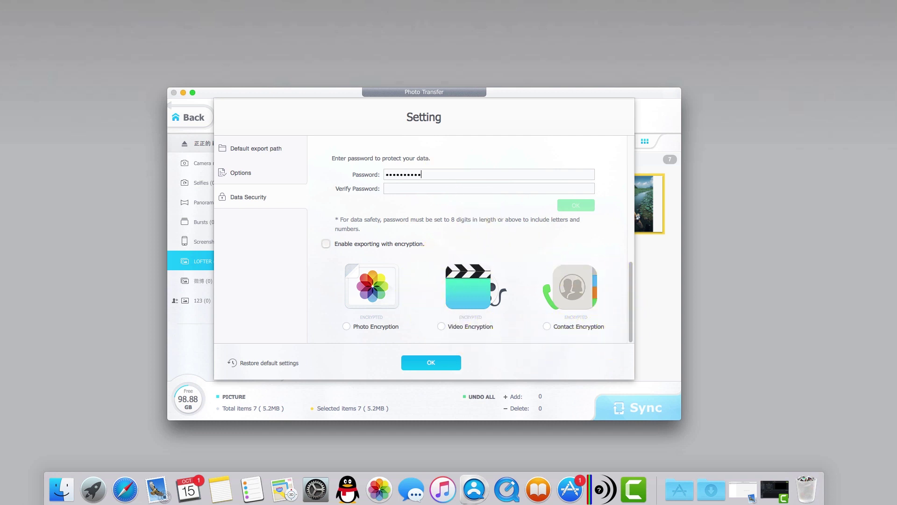
{"action": "left_click", "coordinate": [433, 188]}
{"action": "type", "text": "**********"}
{"action": "left_click", "coordinate": [559, 203]}
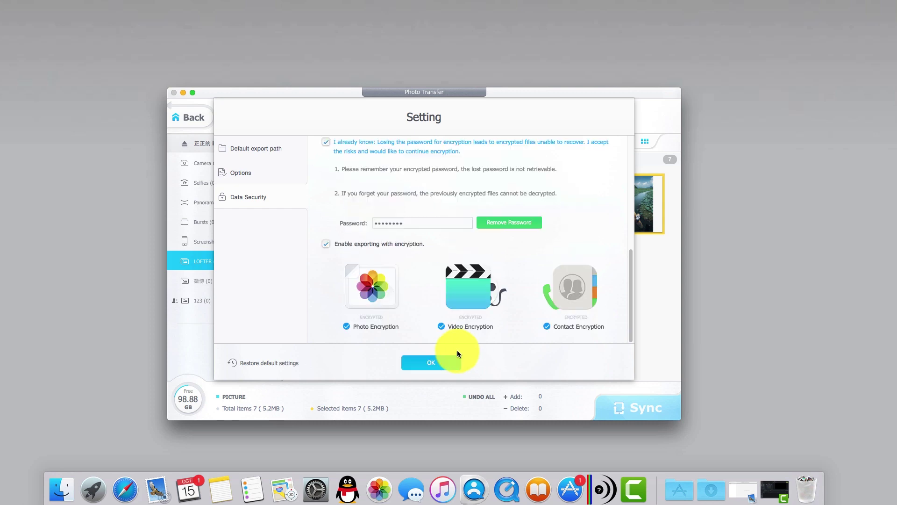
{"action": "left_click", "coordinate": [454, 359]}
{"action": "left_click", "coordinate": [312, 117]}
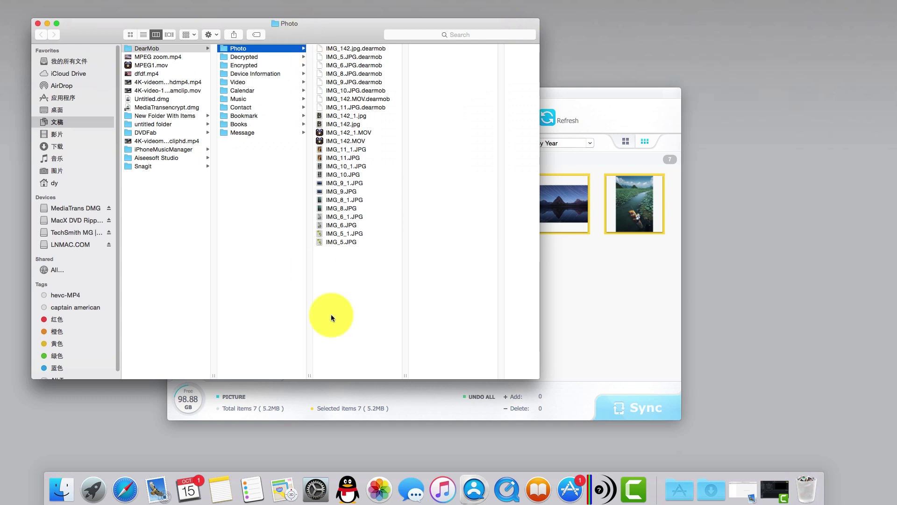
- Compare the plain JPG files with the encrypted .dearmob files in the Photo folder and minimize the folder window
{"action": "left_click", "coordinate": [348, 166]}
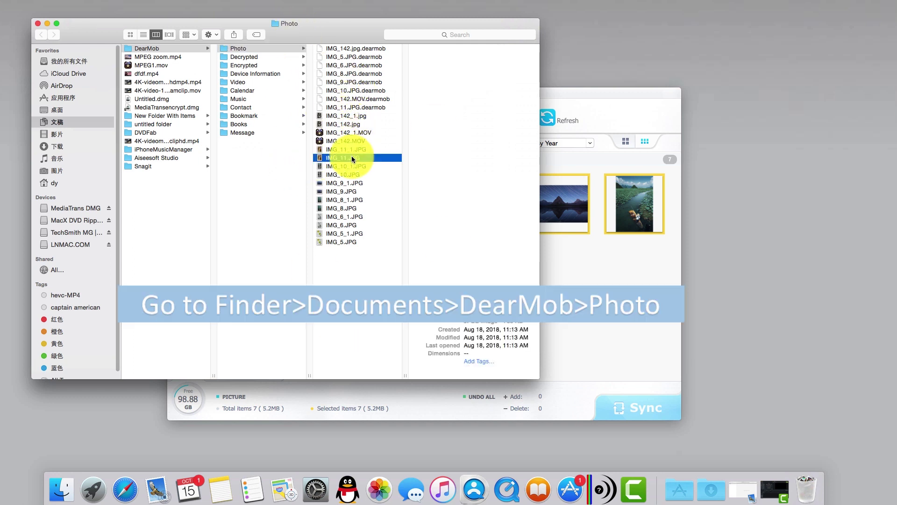
{"action": "left_click", "coordinate": [355, 174]}
{"action": "left_click", "coordinate": [354, 191]}
{"action": "left_click", "coordinate": [354, 200]}
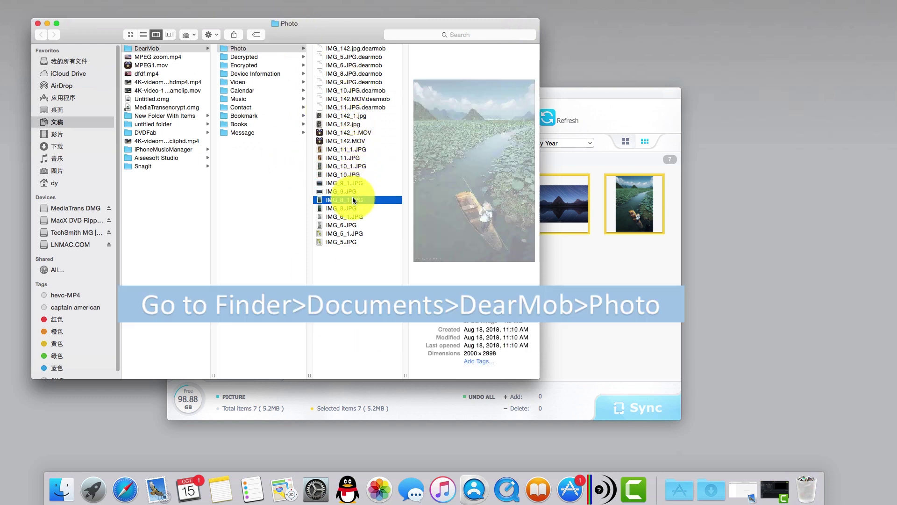
{"action": "left_click", "coordinate": [367, 105]}
{"action": "left_click", "coordinate": [365, 98]}
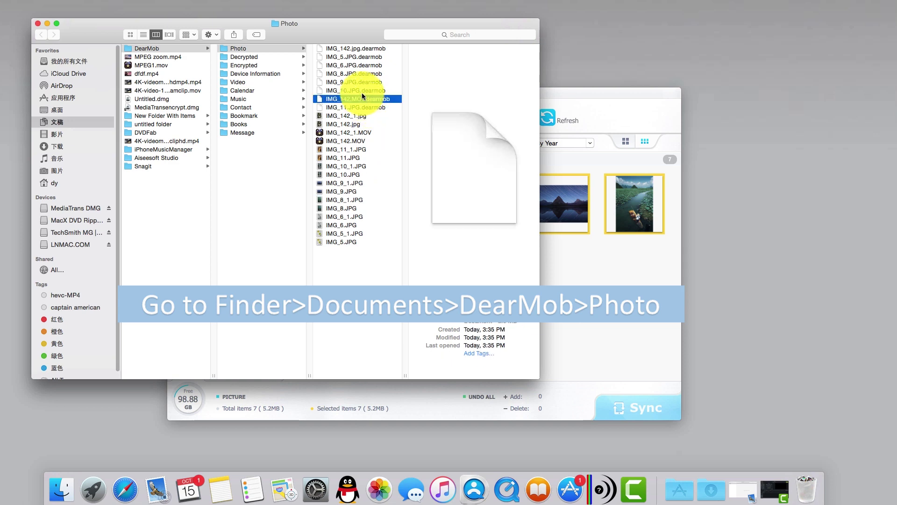
{"action": "left_click", "coordinate": [362, 91]}
{"action": "left_click", "coordinate": [358, 83]}
{"action": "left_click", "coordinate": [356, 74]}
{"action": "left_click", "coordinate": [354, 66]}
{"action": "left_click", "coordinate": [353, 57]}
{"action": "left_click", "coordinate": [352, 49]}
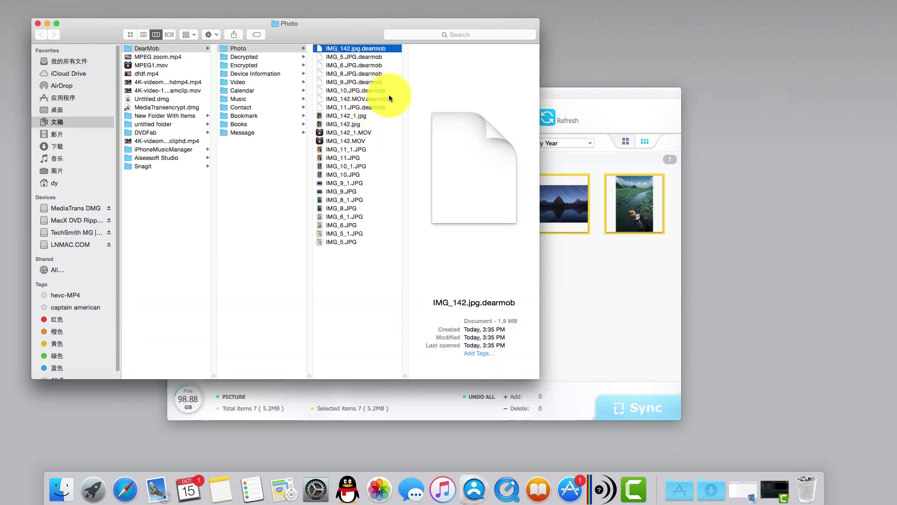
{"action": "left_click_drag", "start_coordinate": [392, 108], "coordinate": [336, 45]}
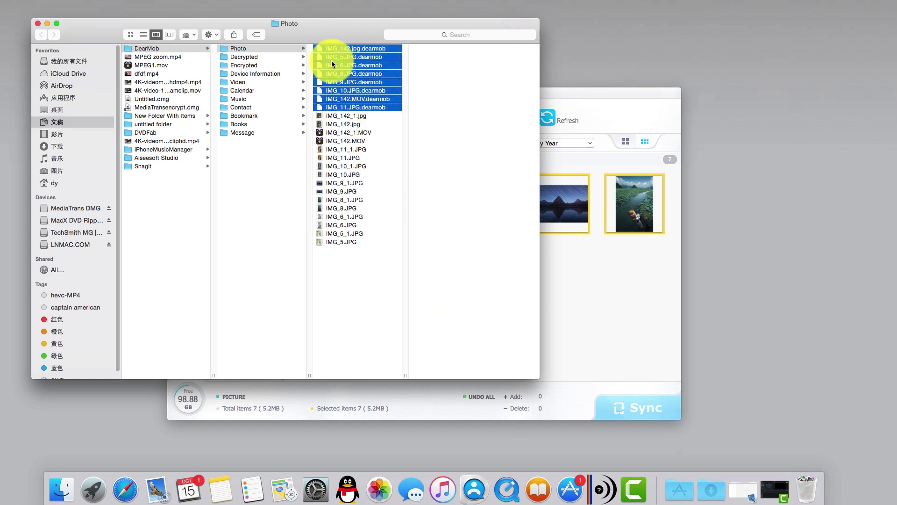
{"action": "left_click", "coordinate": [48, 24]}
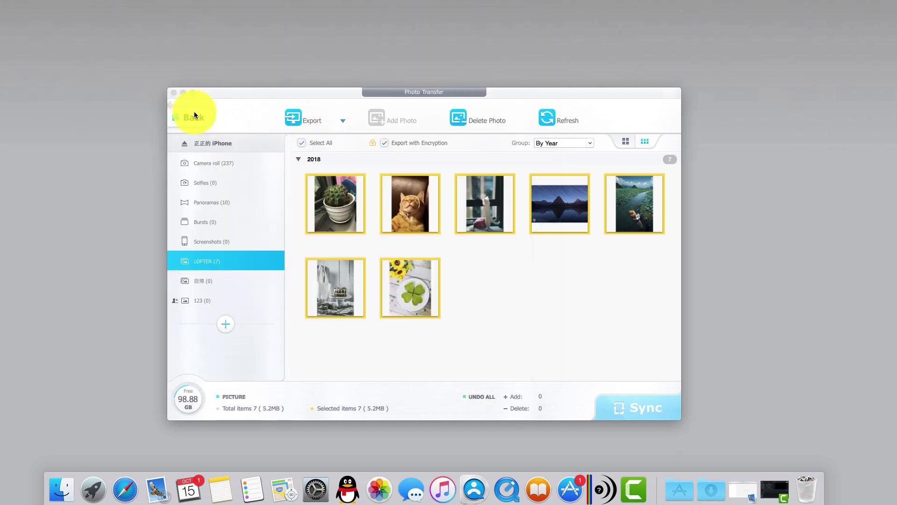
- Return to the home screen and open Data Decryption in the Data Security tool
{"action": "left_click", "coordinate": [193, 117]}
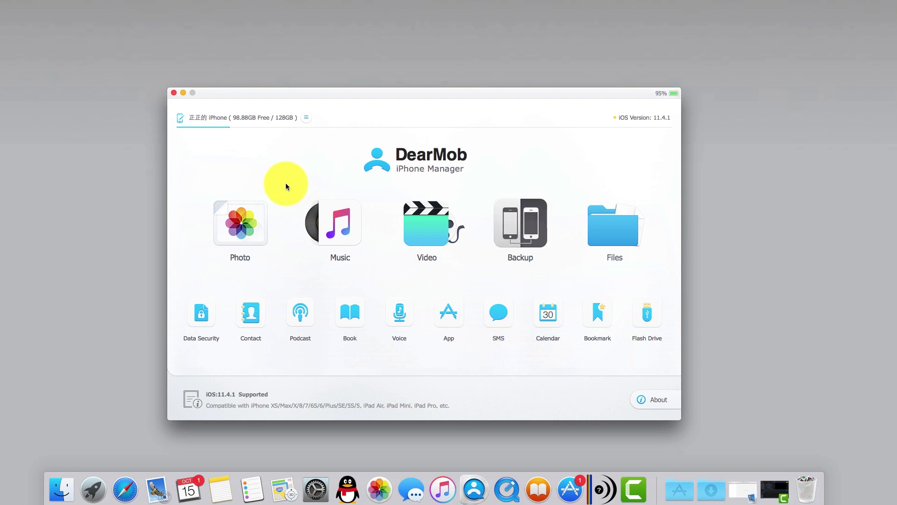
{"action": "left_click", "coordinate": [195, 319]}
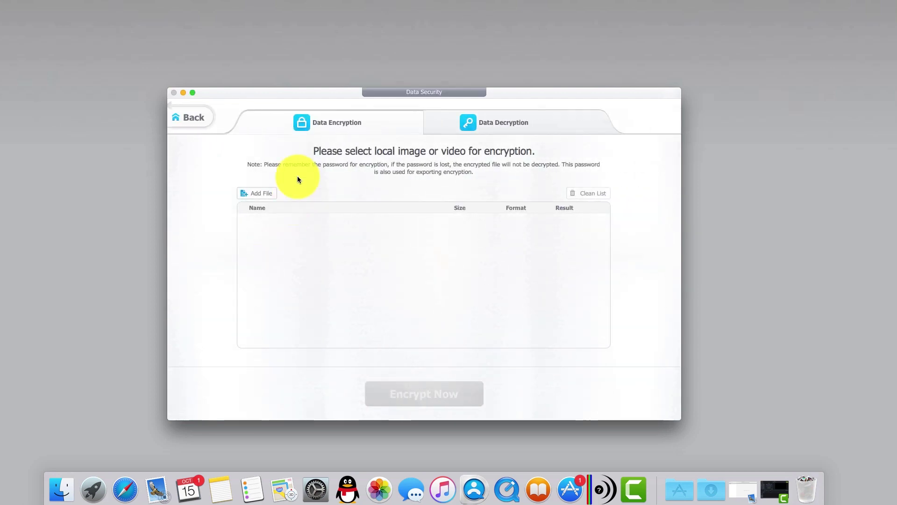
{"action": "left_click", "coordinate": [492, 125]}
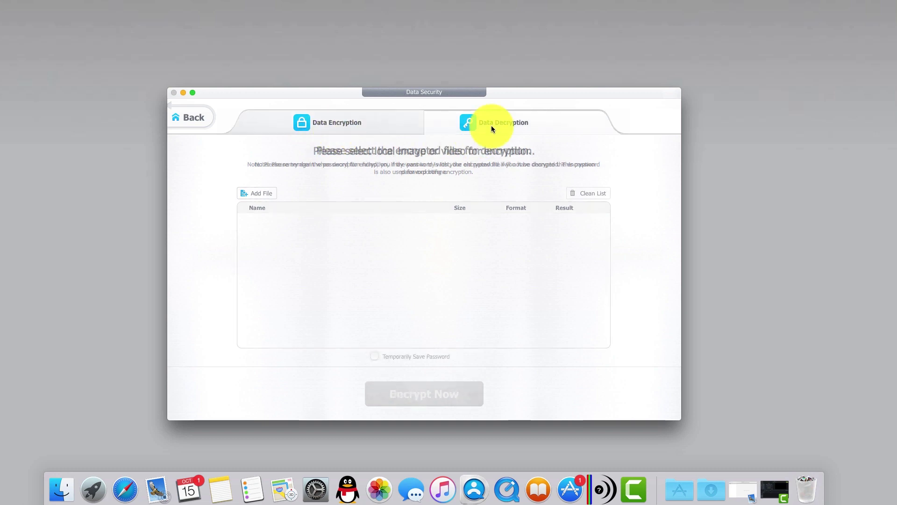
- Add the encrypted .dearmob files IMG_5, IMG_6, IMG_8, IMG_9, IMG_10 and IMG_11 from the DearMob Photo folder to the decryption list
{"action": "left_click", "coordinate": [273, 189]}
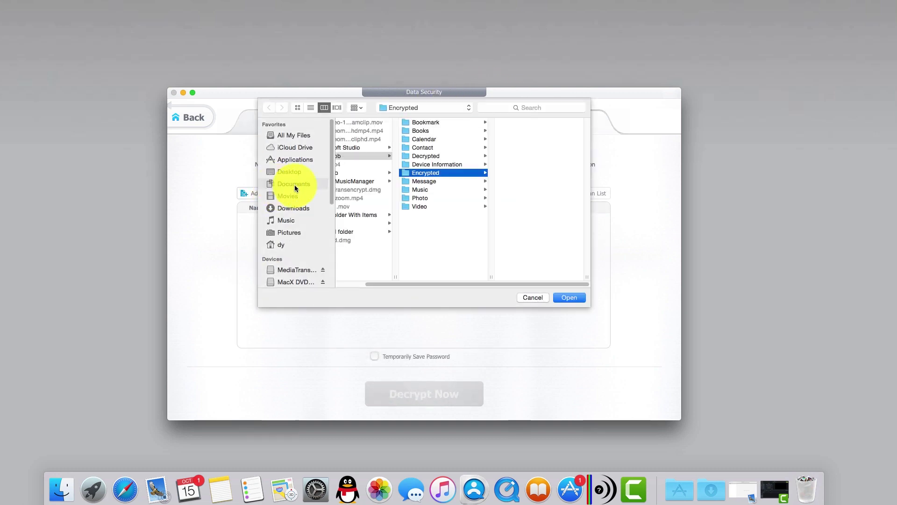
{"action": "left_click", "coordinate": [413, 198]}
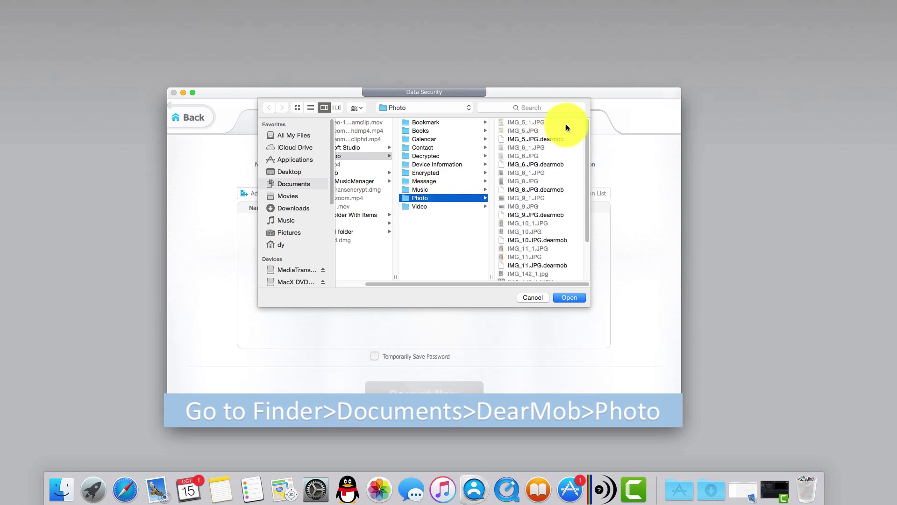
{"action": "left_click", "coordinate": [536, 138]}
{"action": "left_click", "coordinate": [536, 164], "text": "super"}
{"action": "left_click", "coordinate": [536, 190], "text": "super"}
{"action": "left_click", "coordinate": [535, 214], "text": "super"}
{"action": "left_click", "coordinate": [537, 240], "text": "super"}
{"action": "left_click", "coordinate": [538, 265], "text": "super"}
{"action": "left_click", "coordinate": [570, 298]}
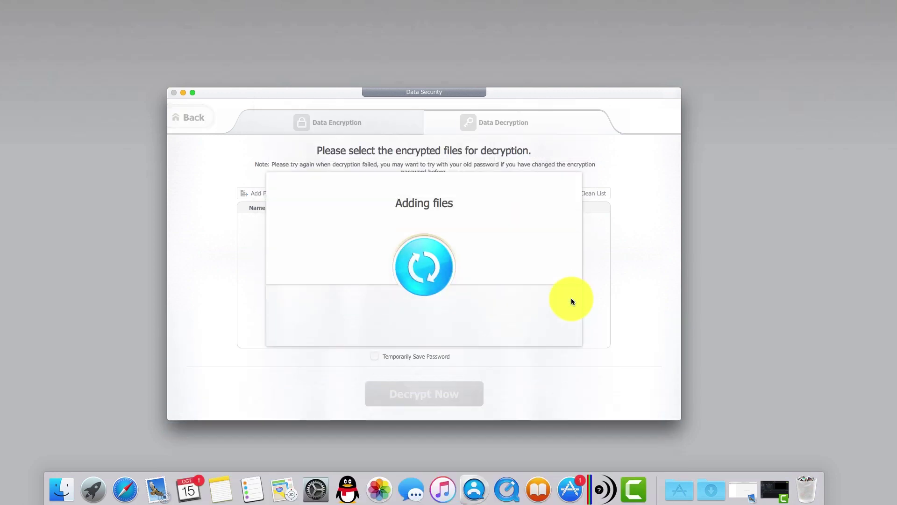
- Decrypt the listed .dearmob files by entering the encryption password
{"action": "left_click", "coordinate": [439, 392]}
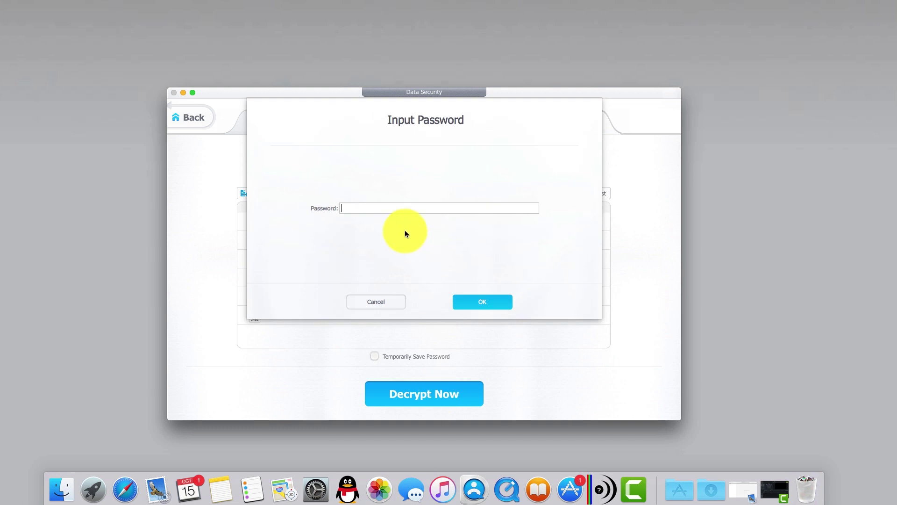
{"action": "type", "text": "••••••••••"}
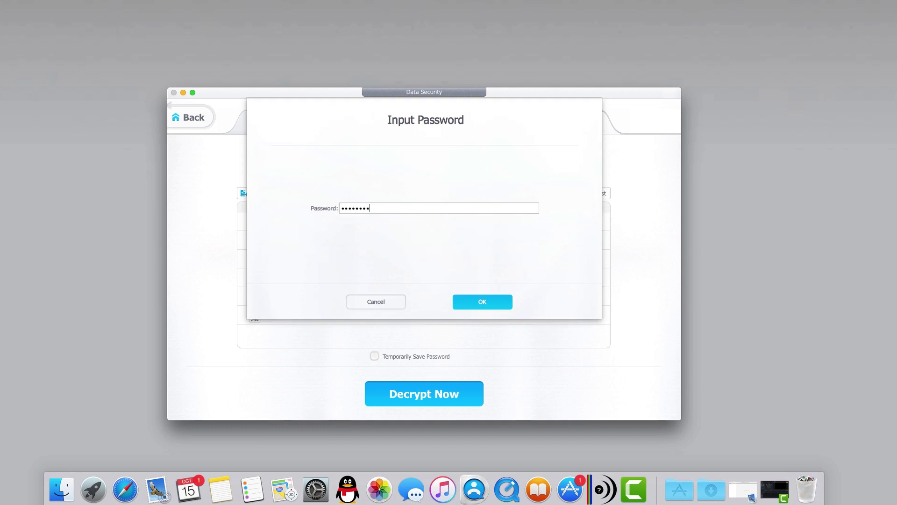
{"action": "left_click", "coordinate": [482, 302]}
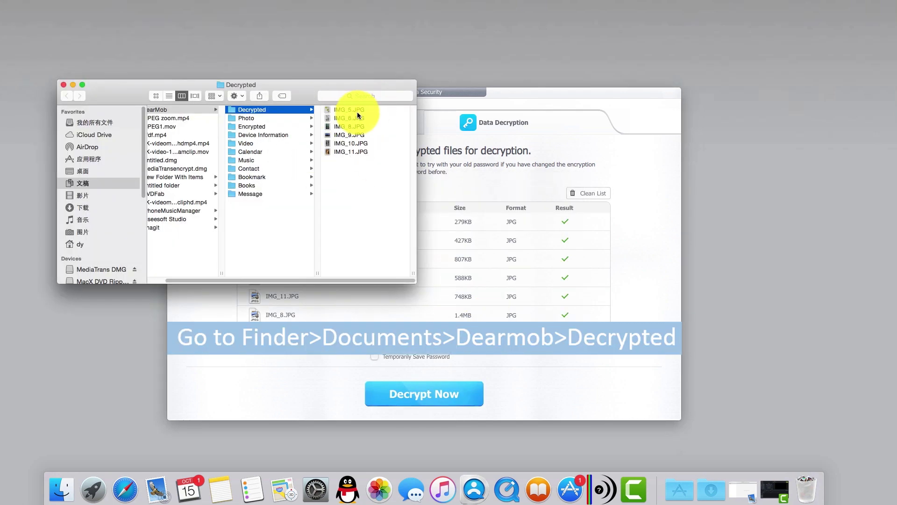
- Examine the decrypted JPG photos in the DearMob Decrypted folder in Finder
{"action": "left_click", "coordinate": [357, 111]}
{"action": "left_click", "coordinate": [290, 127]}
{"action": "left_click", "coordinate": [281, 152]}
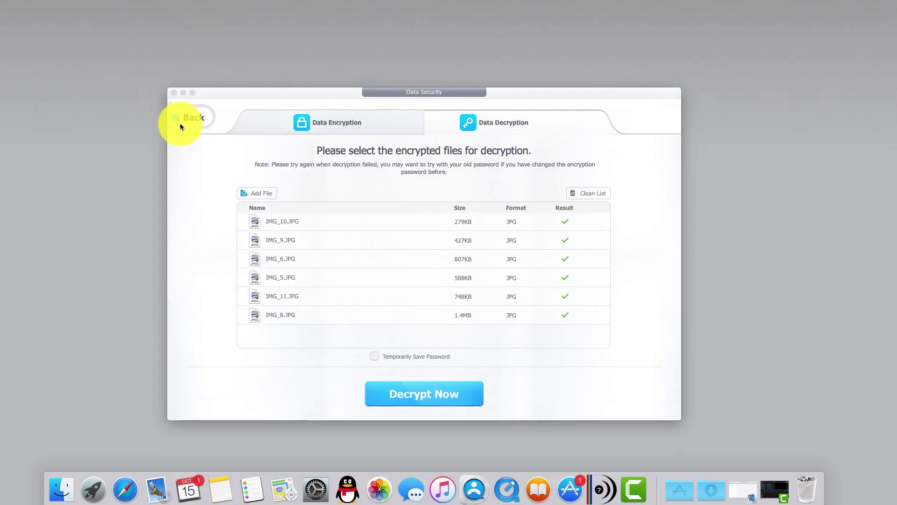
- Return to the home screen, open Photo Transfer and select the album 123
{"action": "left_click", "coordinate": [180, 123]}
{"action": "left_click", "coordinate": [260, 228]}
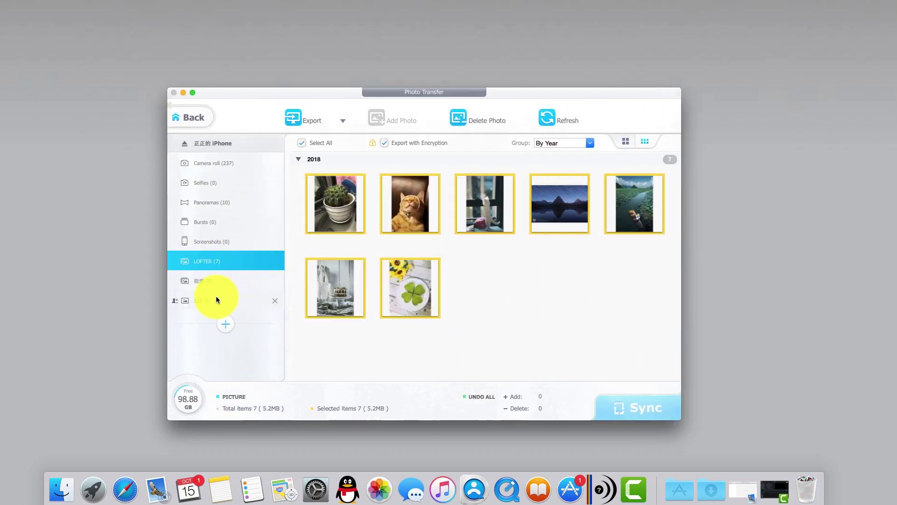
{"action": "left_click", "coordinate": [224, 296]}
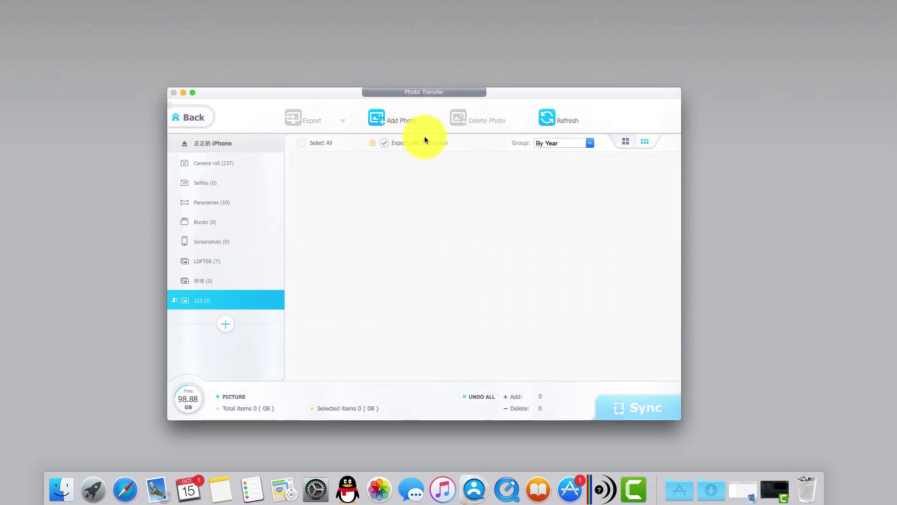
- Add the photos from IMG_5_1.JPG through IMG_142_1.jpg in the DearMob Photo folder to album 123
{"action": "left_click", "coordinate": [399, 122]}
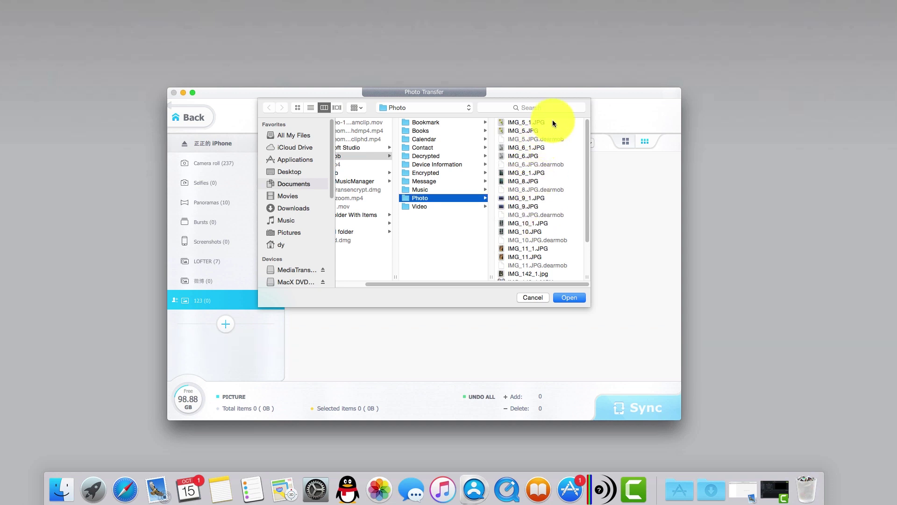
{"action": "left_click_drag", "start_coordinate": [552, 123], "coordinate": [552, 274]}
{"action": "left_click", "coordinate": [568, 297]}
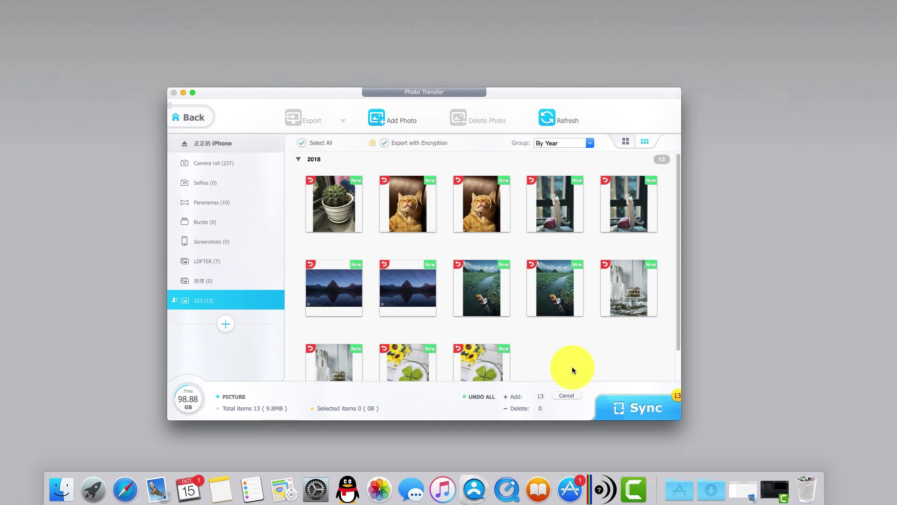
- Remove the first five newly added photos from album 123 and sync the remaining ones to the iPhone
{"action": "left_click", "coordinate": [311, 180]}
{"action": "left_click", "coordinate": [311, 180]}
{"action": "left_click", "coordinate": [311, 180]}
{"action": "left_click", "coordinate": [311, 180]}
{"action": "left_click", "coordinate": [310, 180]}
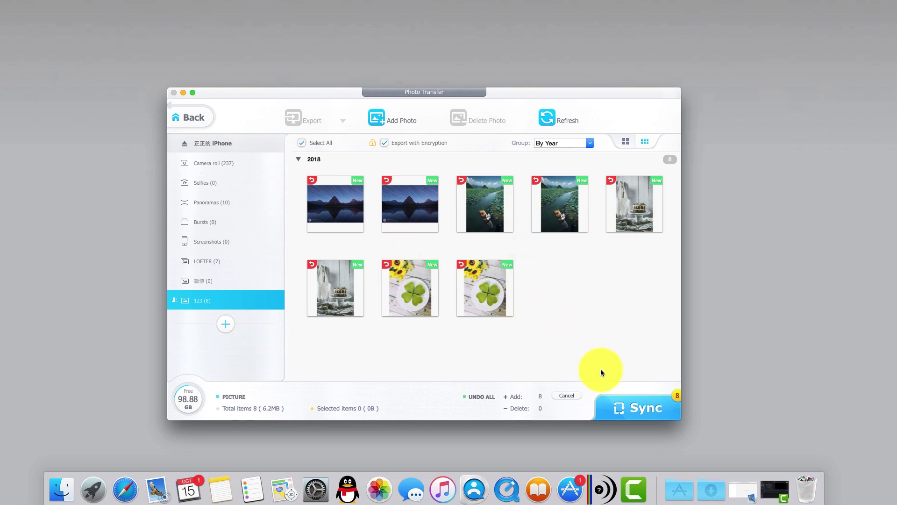
{"action": "left_click", "coordinate": [630, 405]}
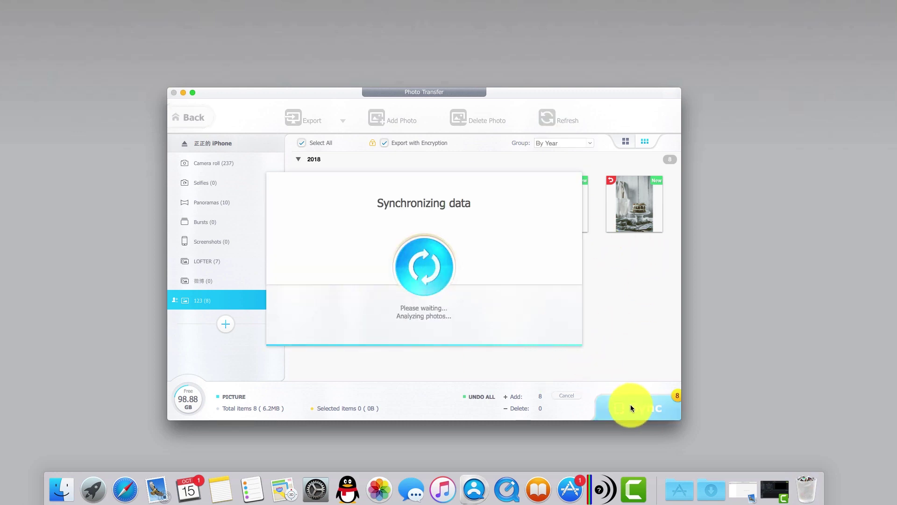